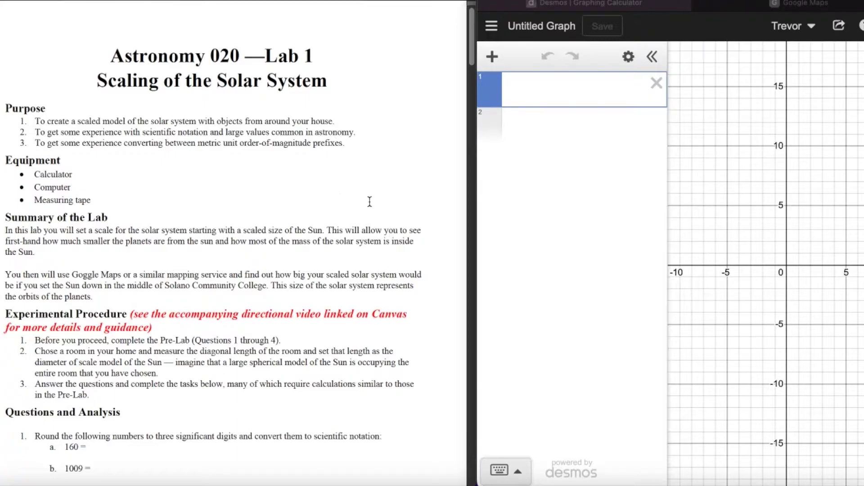
# Step: Scroll the PDF to the Astronomy 020 Lab 1 'Scaling of the Solar System' title page
pyautogui.scroll(-5, 370, 201)
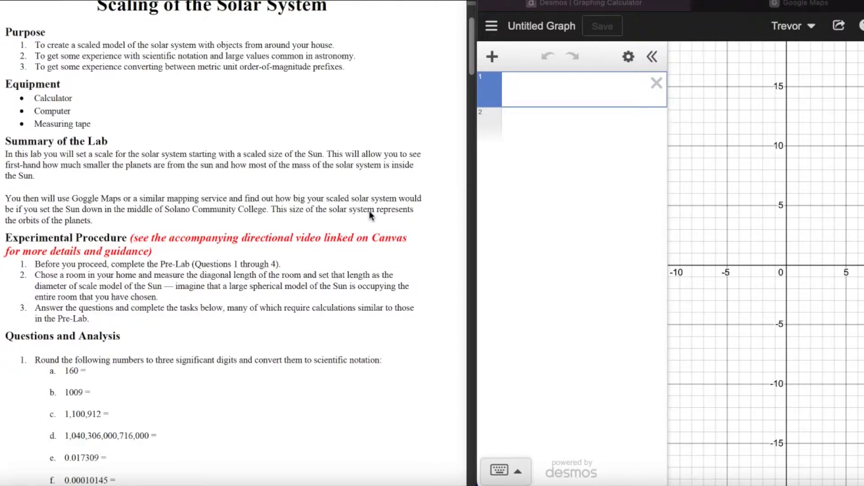
# Step: Scroll through the handout's questions to Question 2's unit conversions and Question 3 on light-years
pyautogui.scroll(-4, 370, 210)
pyautogui.scroll(9, 369, 210)
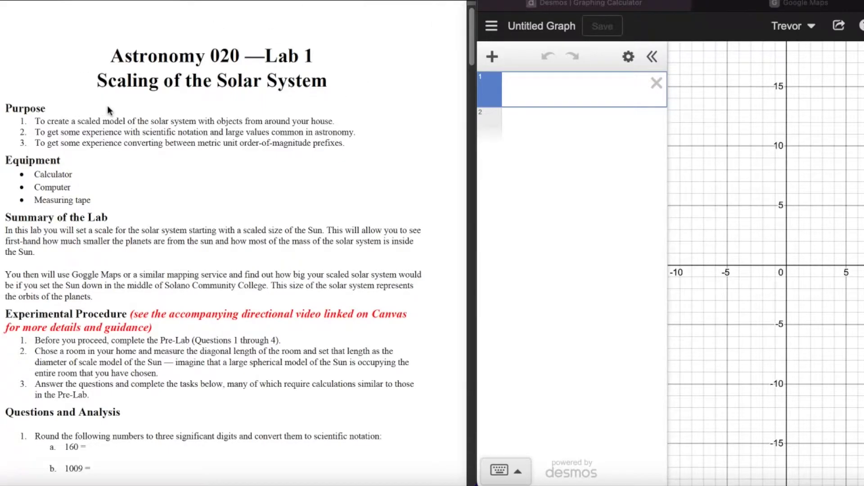
pyautogui.scroll(-8, 235, 202)
pyautogui.scroll(-7, 235, 202)
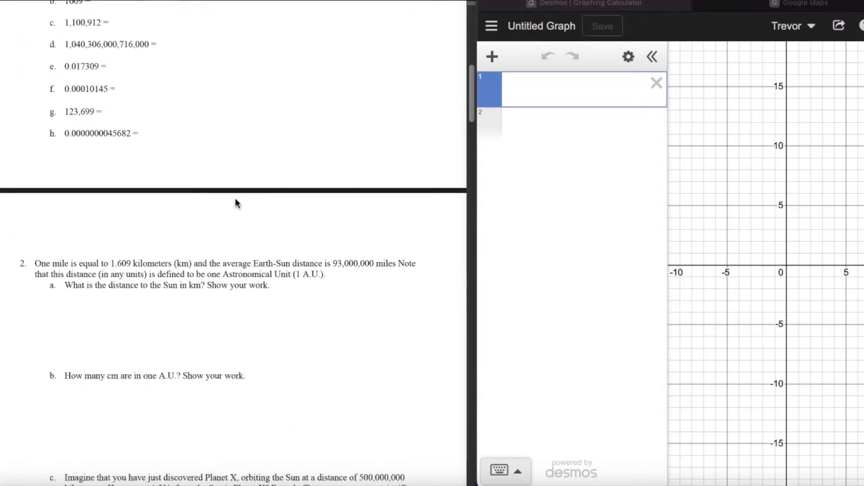
pyautogui.scroll(-8, 237, 204)
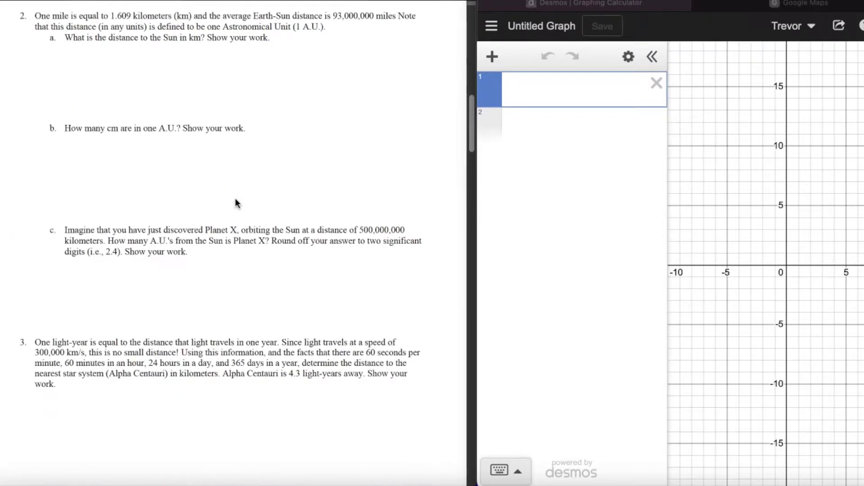
pyautogui.scroll(-4, 235, 203)
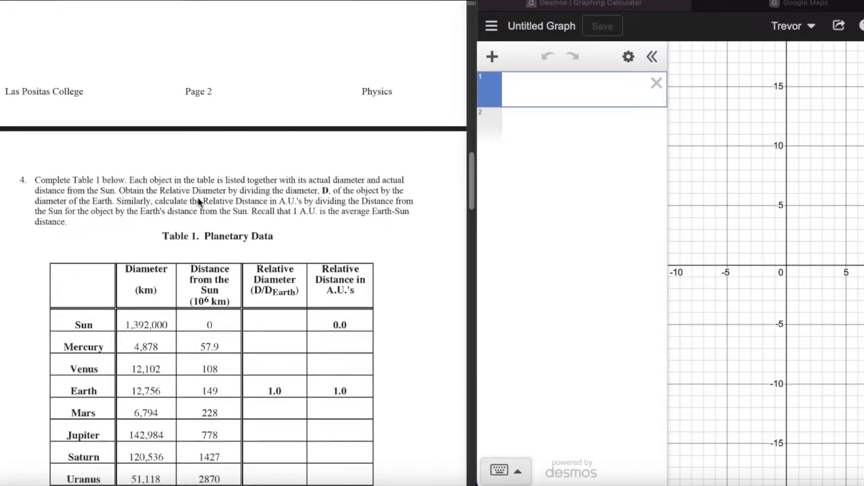
pyautogui.scroll(-20, 200, 202)
pyautogui.scroll(-18, 199, 202)
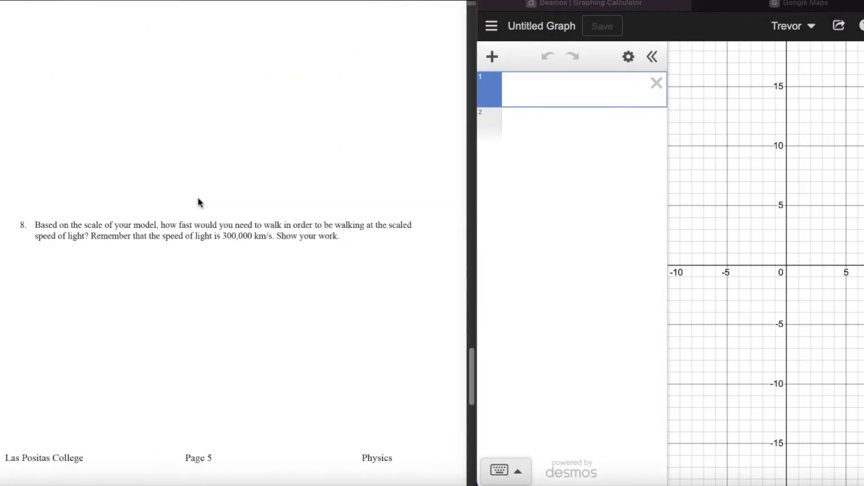
pyautogui.scroll(20, 200, 202)
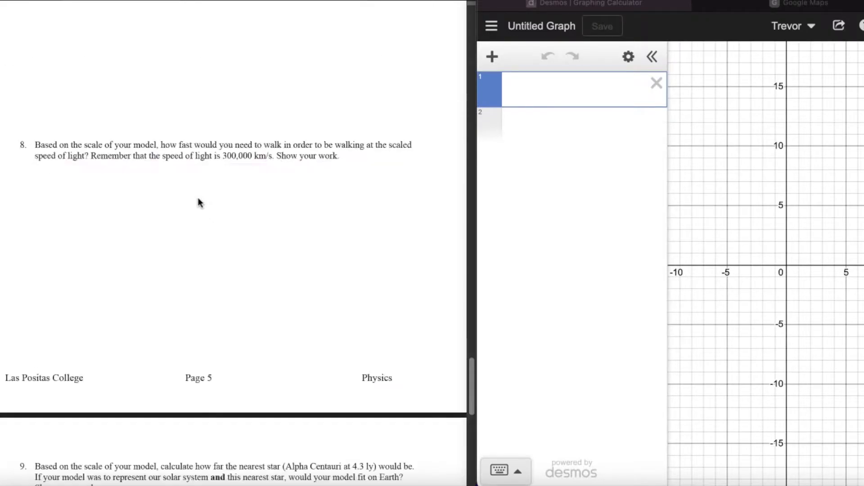
pyautogui.scroll(18, 200, 203)
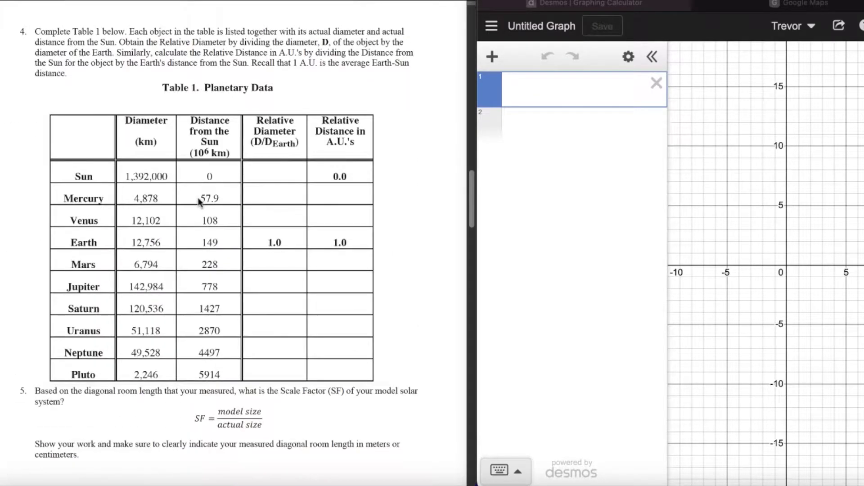
pyautogui.scroll(20, 200, 203)
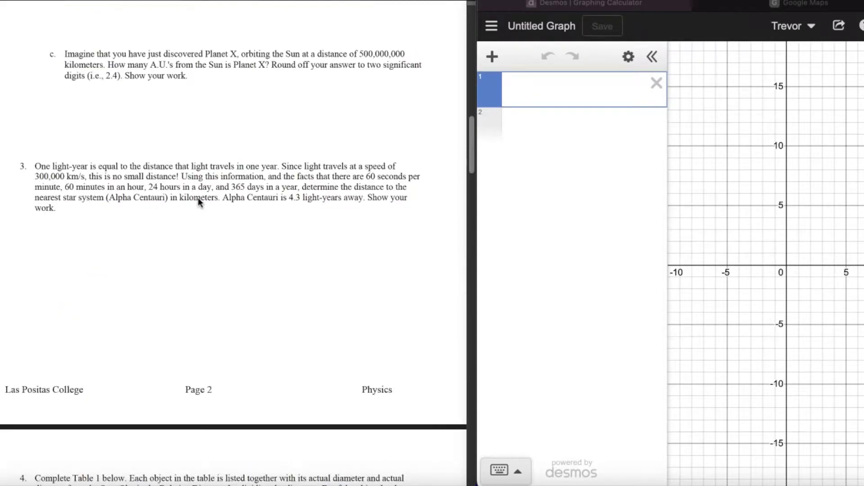
pyautogui.scroll(1, 199, 203)
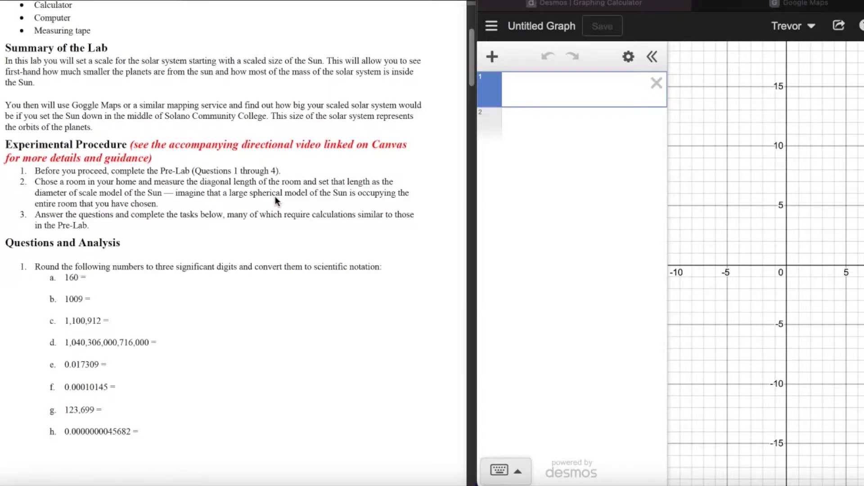
pyautogui.scroll(-3, 275, 196)
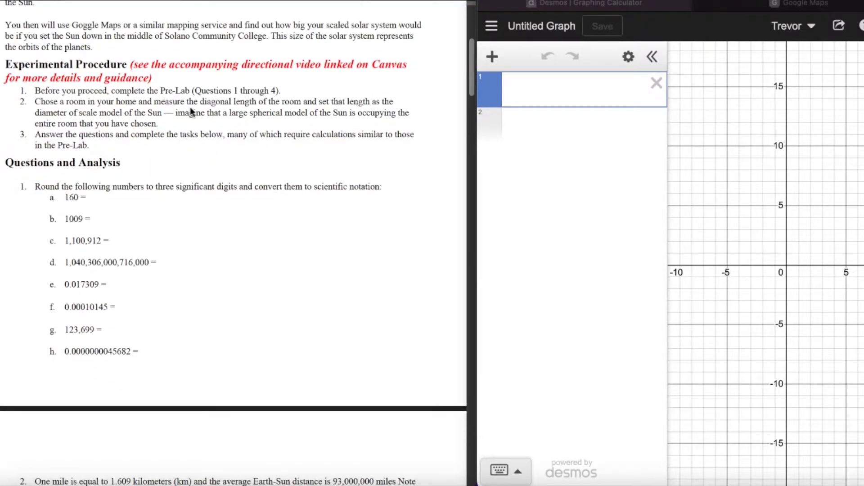
pyautogui.scroll(-4, 272, 154)
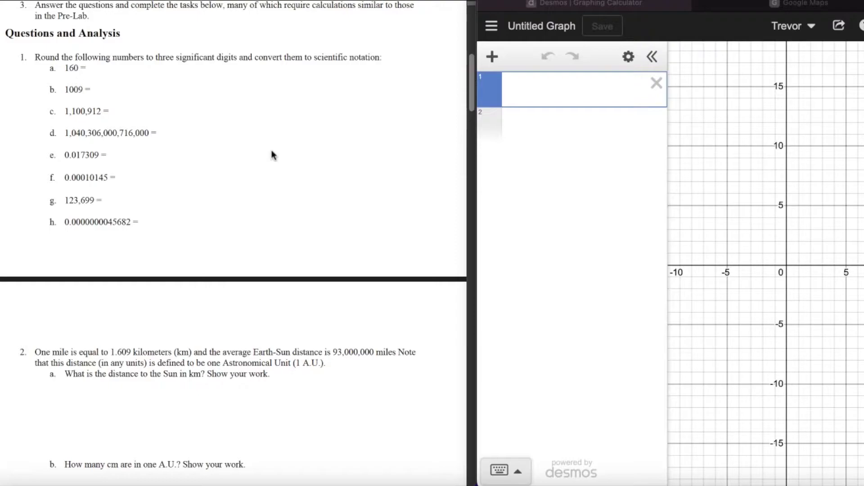
pyautogui.scroll(-3, 273, 155)
pyautogui.scroll(1, 272, 156)
pyautogui.scroll(1, 272, 156)
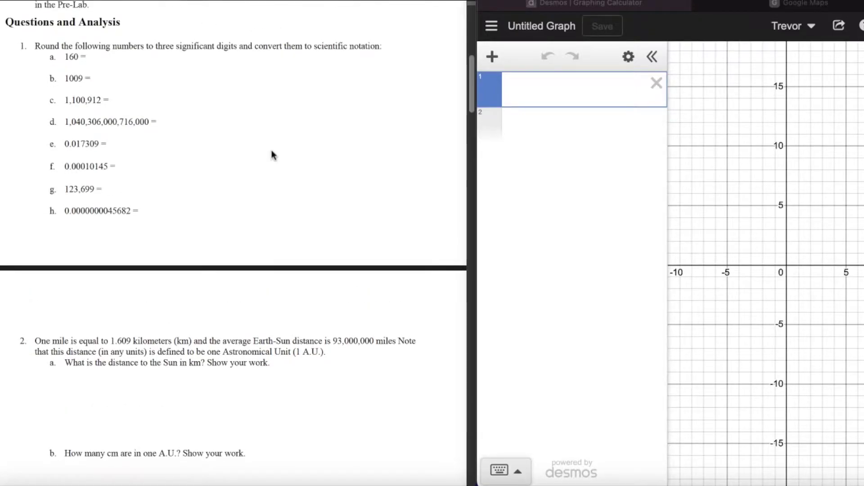
pyautogui.scroll(-5, 273, 155)
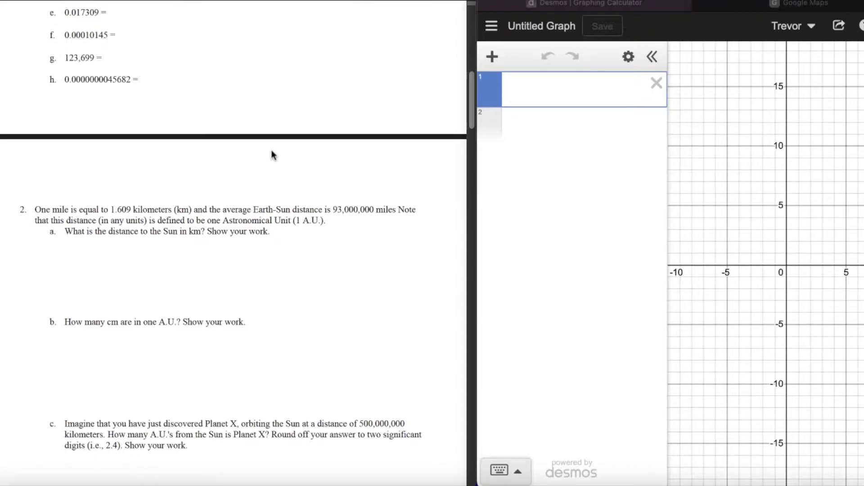
pyautogui.scroll(-3, 272, 155)
pyautogui.scroll(-20, 271, 150)
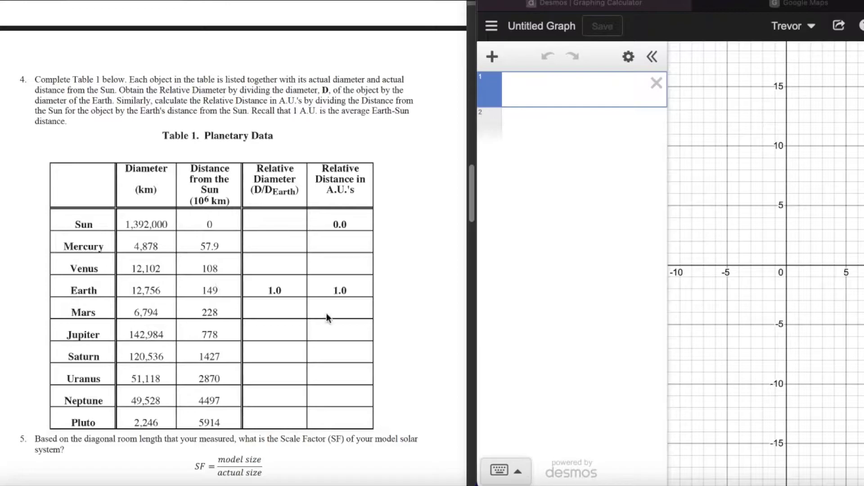
# Step: Scroll down to Table 1 and Question 5's SF formula, then place the cursor in Desmos's first expression
pyautogui.scroll(-3, 357, 307)
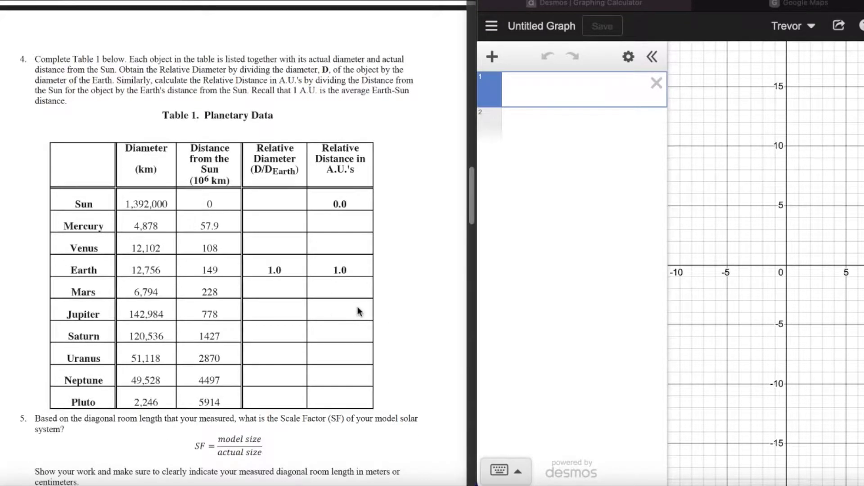
pyautogui.scroll(-1, 359, 310)
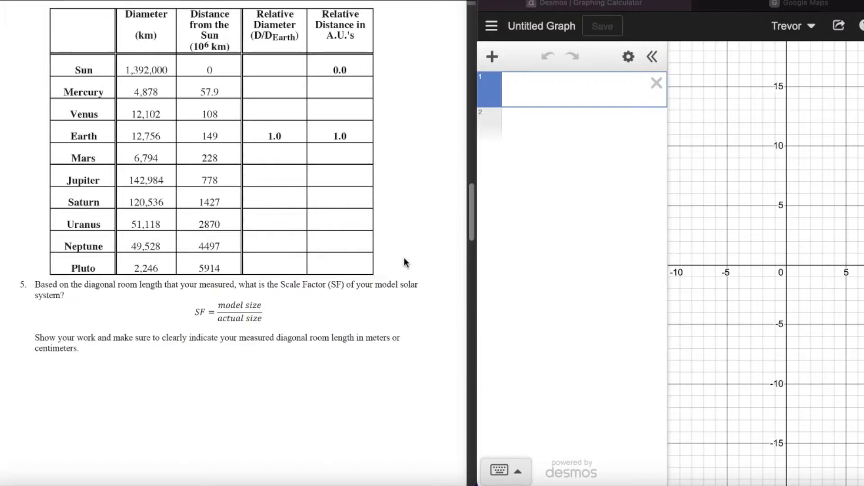
pyautogui.scroll(-1, 404, 268)
pyautogui.scroll(-3, 405, 269)
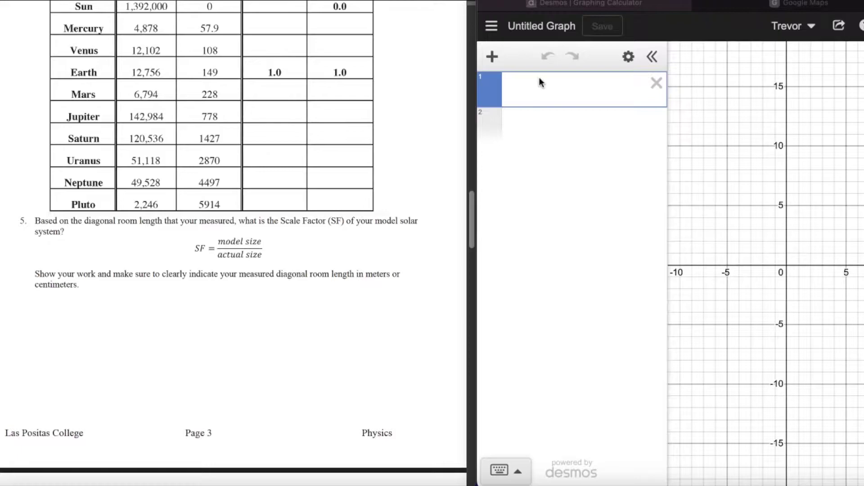
pyautogui.click(542, 94)
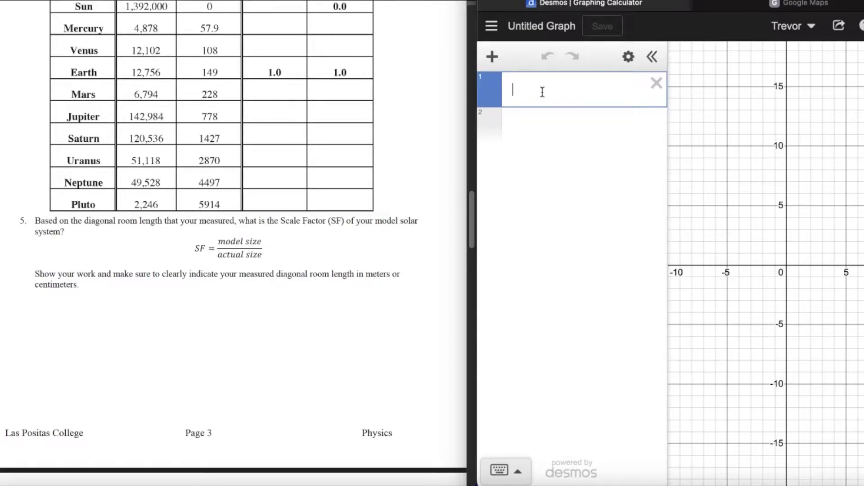
# Step: Define D_model = 5.20 in the first expression, replacing the mistyped 0.529
pyautogui.write('D_model')
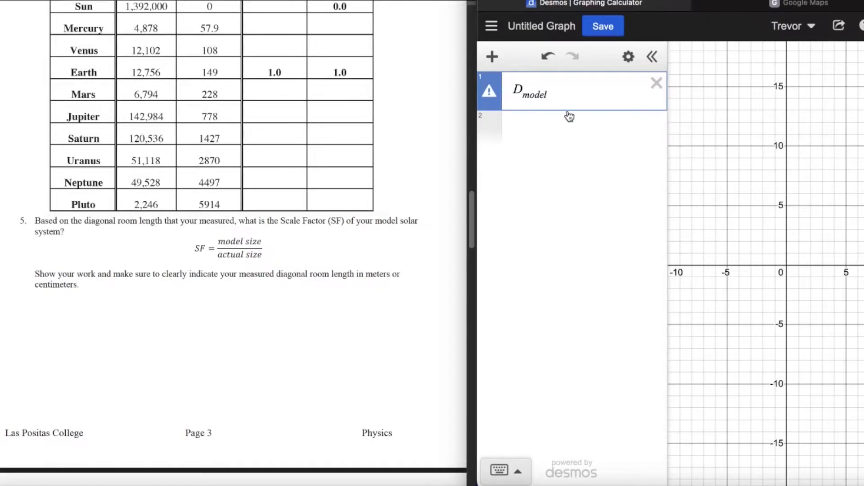
pyautogui.write('= ')
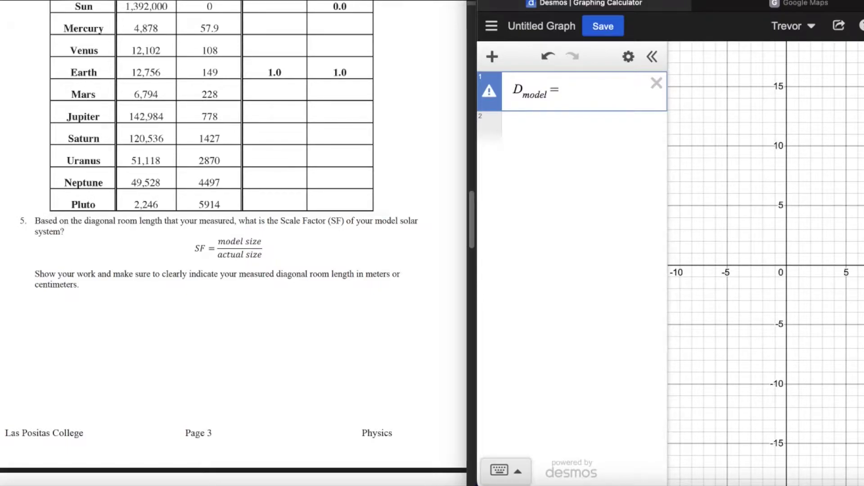
pyautogui.write('0.529')
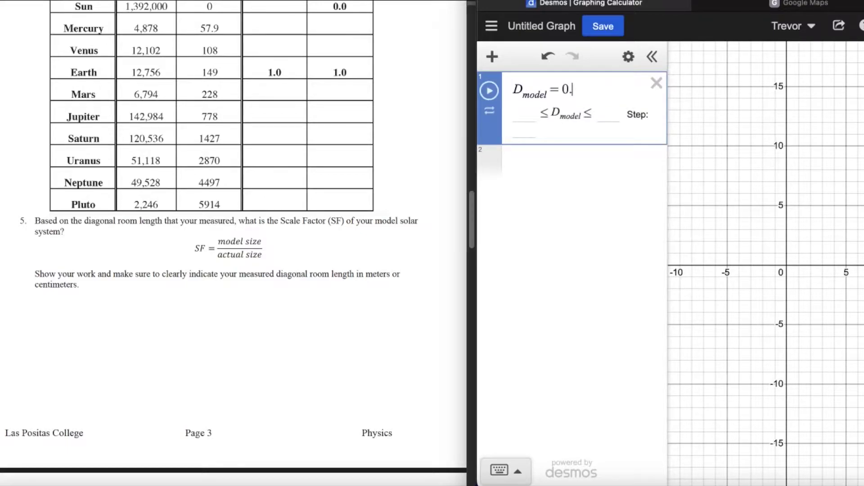
pyautogui.press('BackSpace')
pyautogui.write('0')
pyautogui.press('BackSpace')
pyautogui.press('BackSpace')
pyautogui.press('BackSpace')
pyautogui.press('BackSpace')
pyautogui.press('BackSpace')
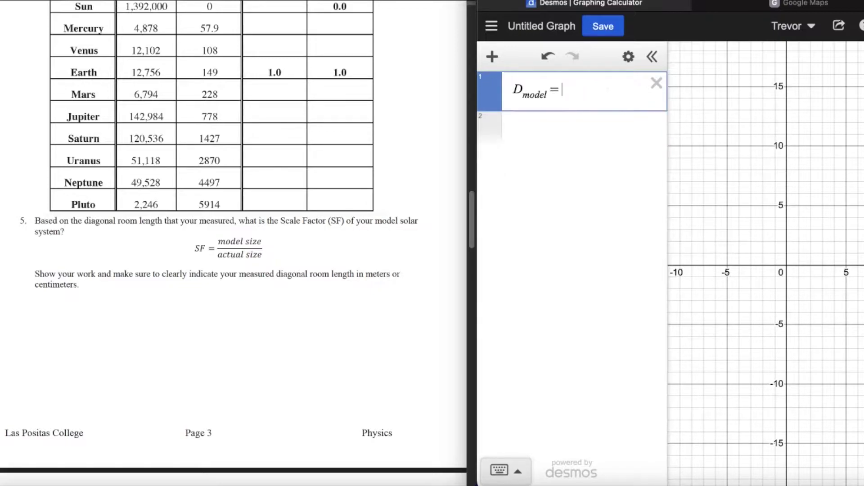
pyautogui.write('5.20')
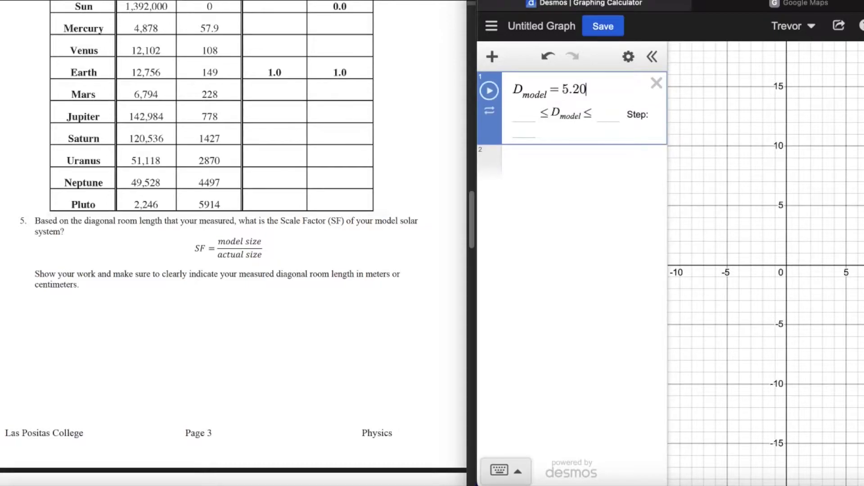